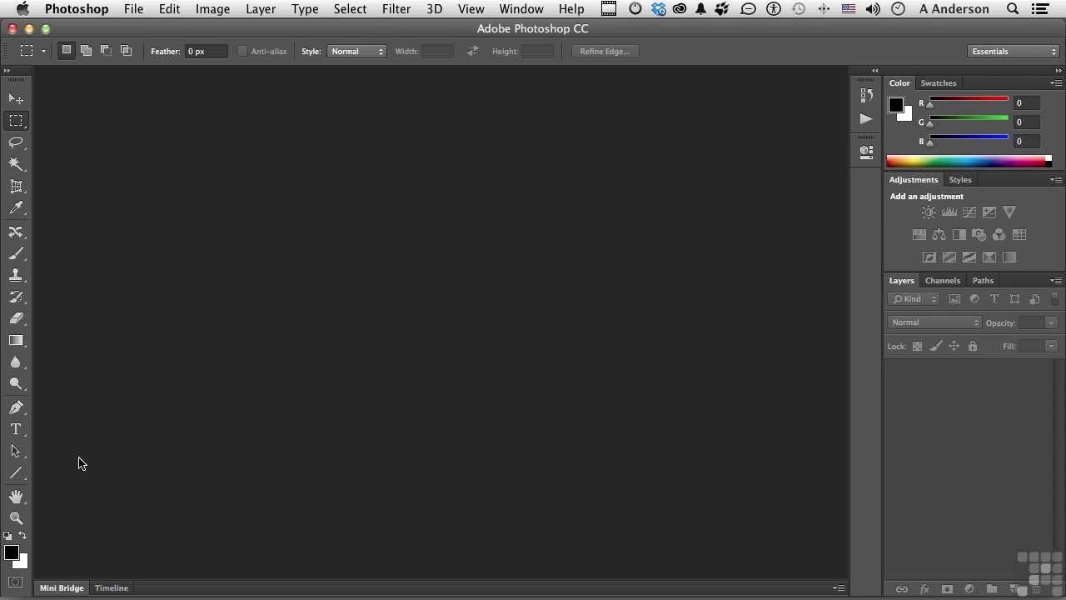
Open the Batch settings from File > Automate and close them without running.
click(138, 14)
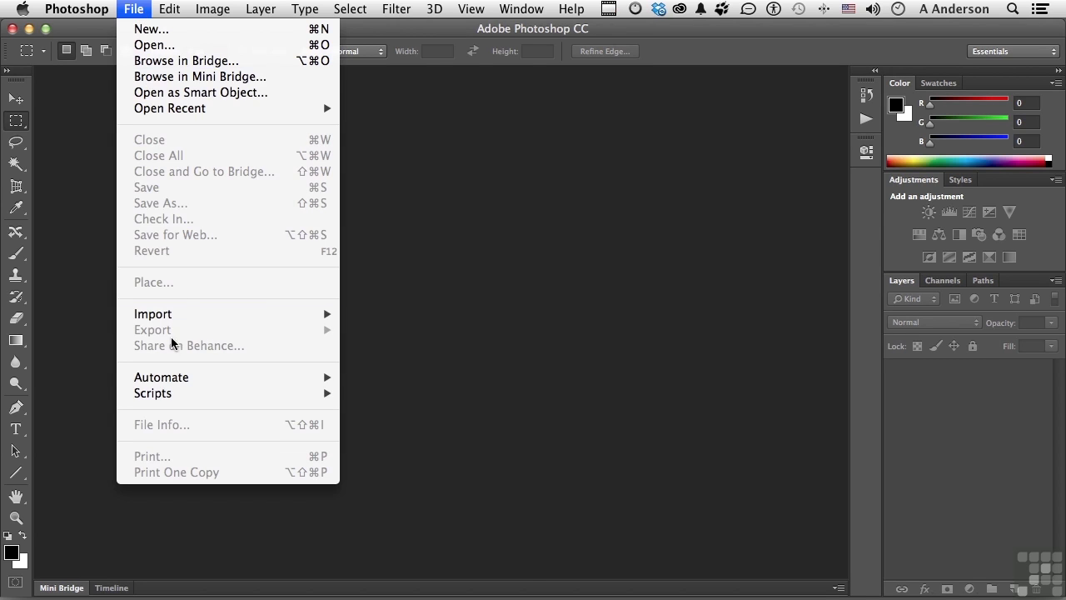
mouse_move(176, 384)
click(361, 376)
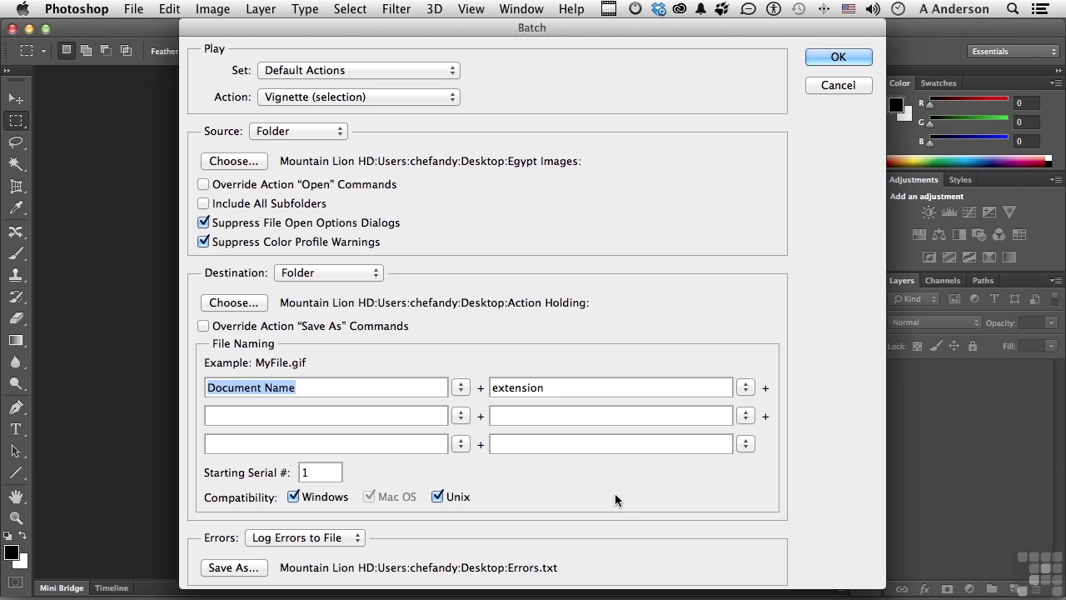
click(832, 84)
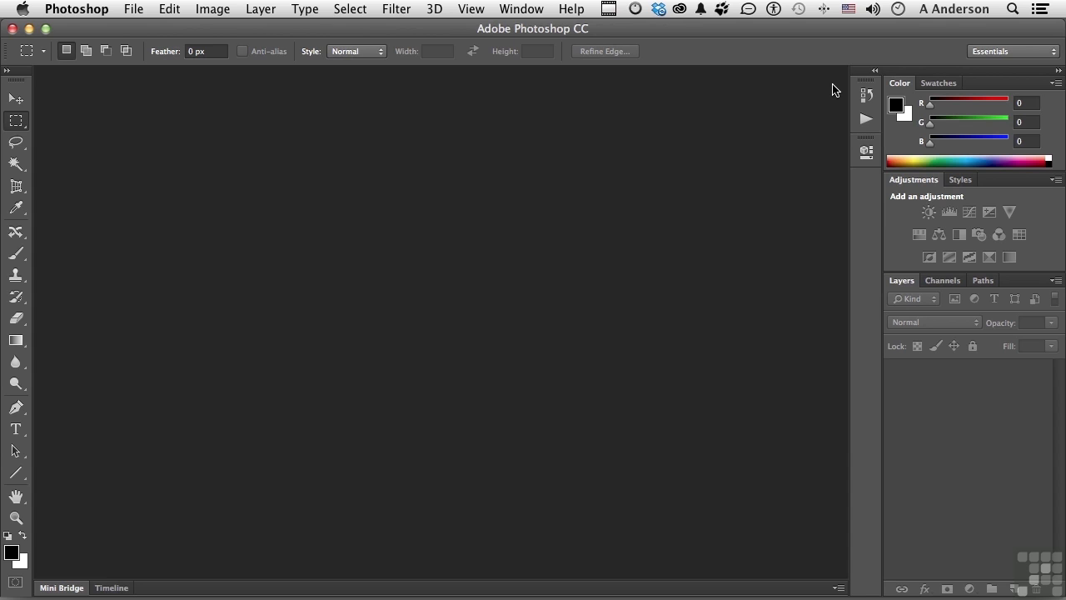
Start a new droplet that plays the Color Correction Fresco action from the Egypt set.
click(136, 9)
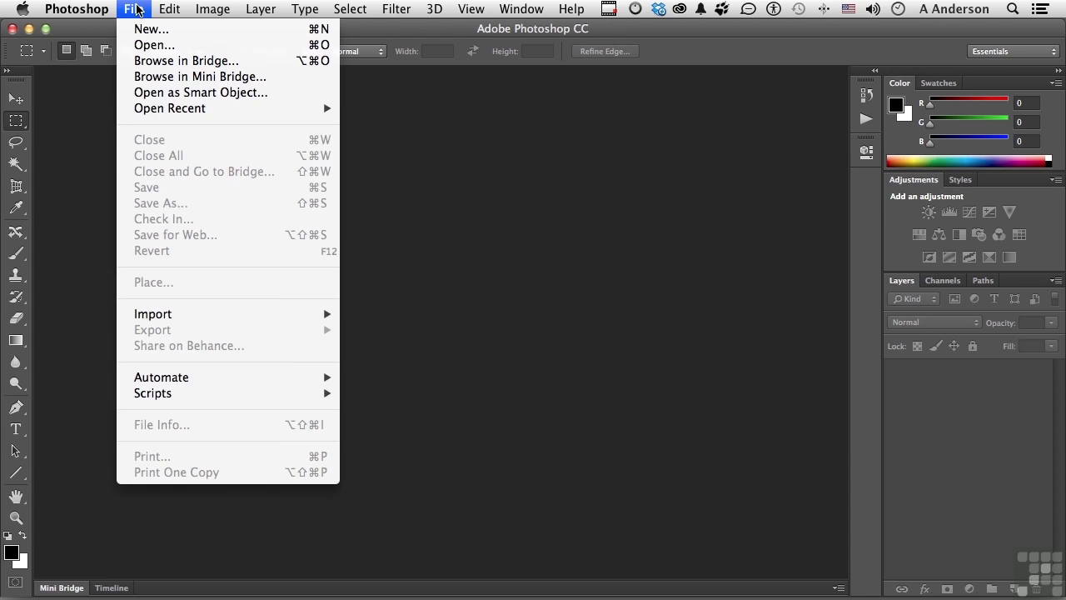
mouse_move(171, 376)
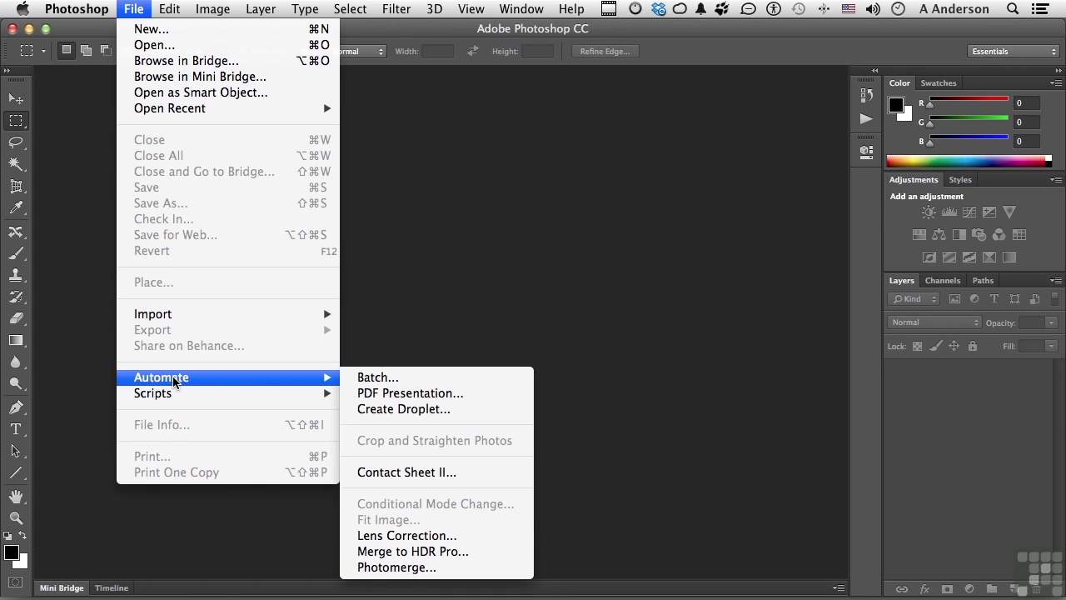
click(413, 410)
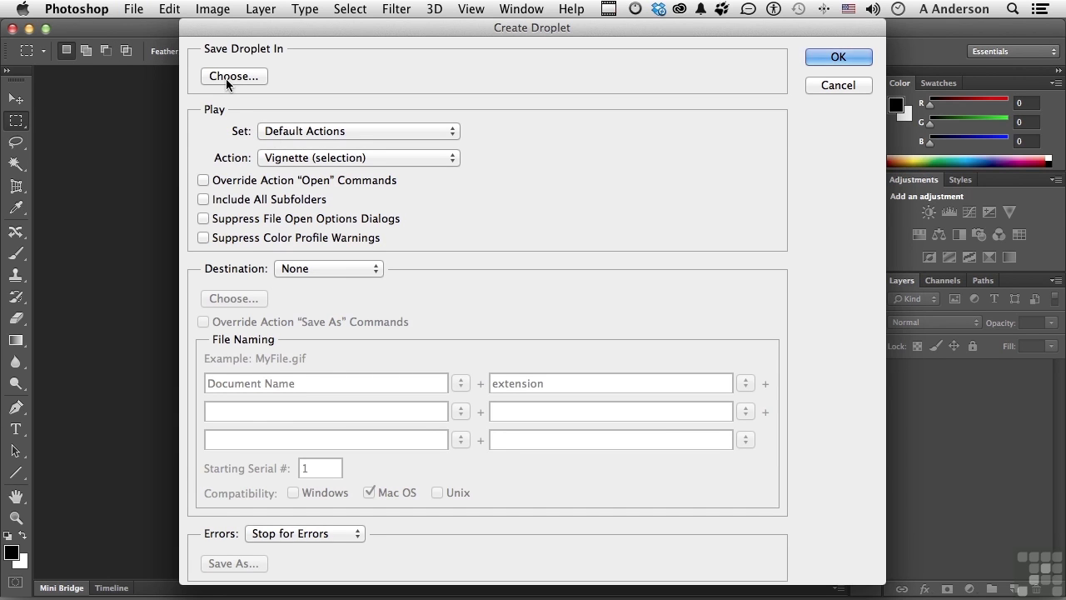
click(331, 133)
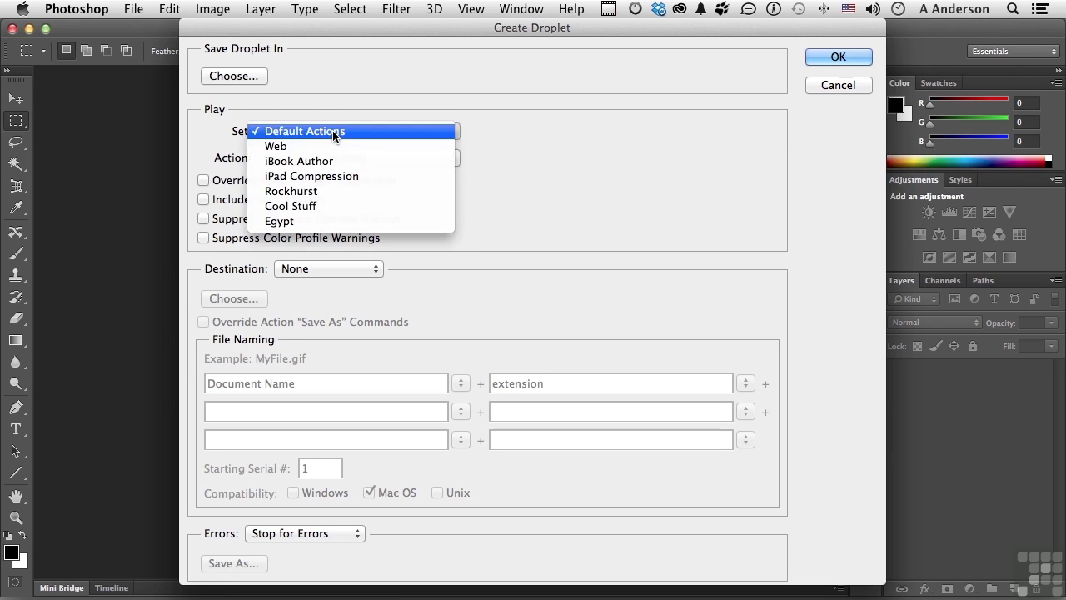
click(325, 221)
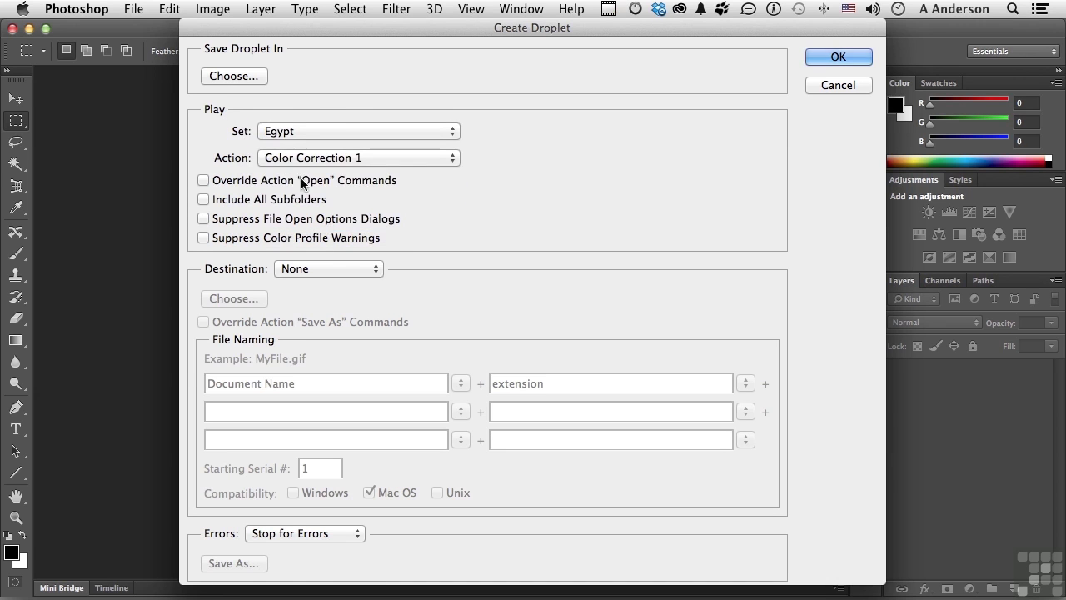
click(281, 158)
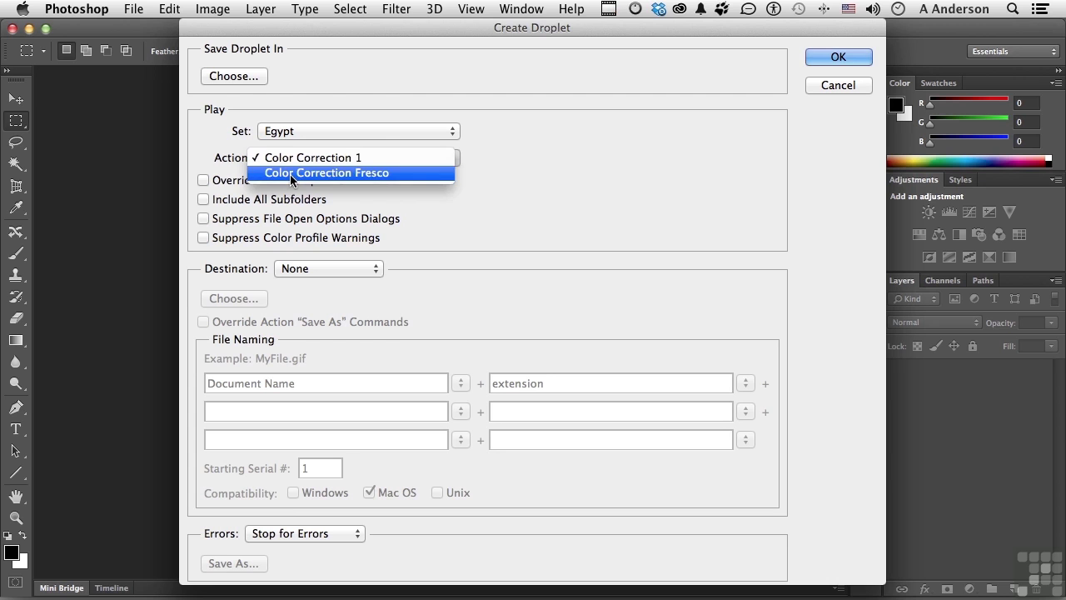
click(290, 174)
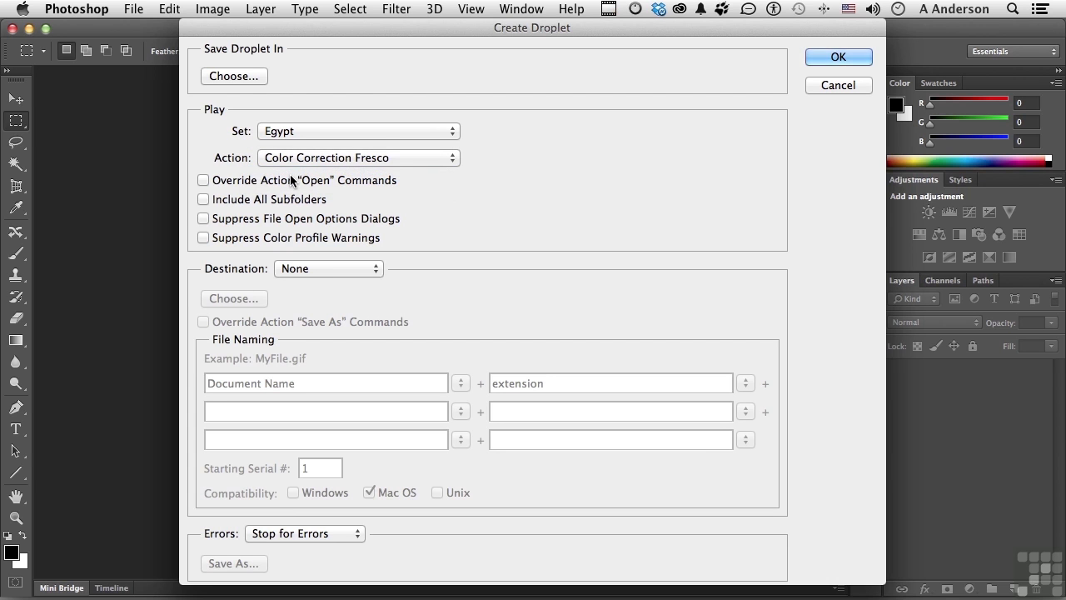
Suppress file open options dialogs and color profile warnings, and set Destination to Folder.
click(202, 180)
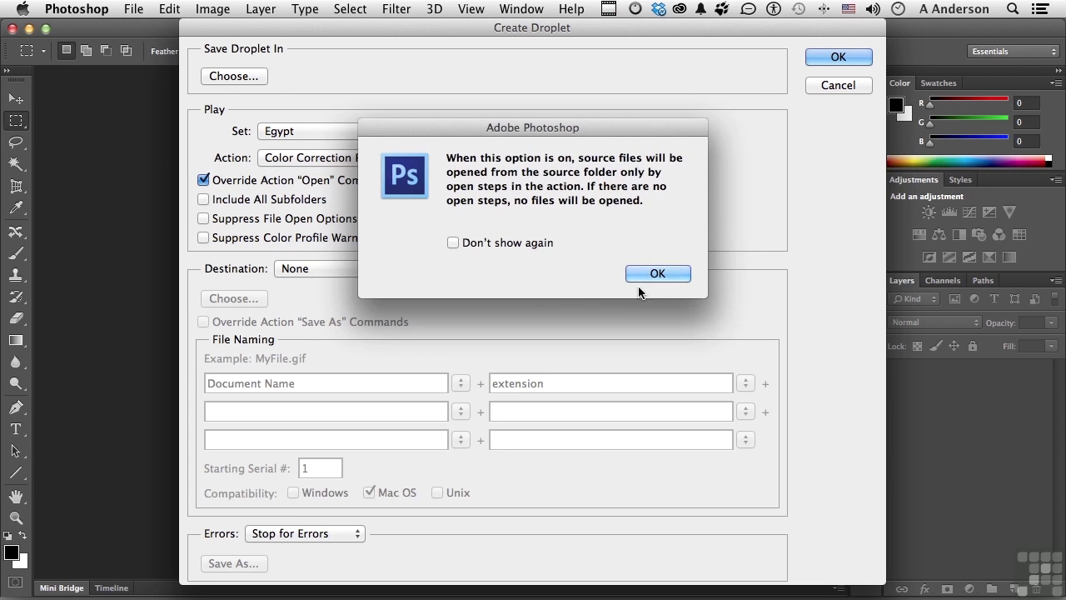
click(641, 275)
click(202, 180)
click(203, 200)
click(202, 200)
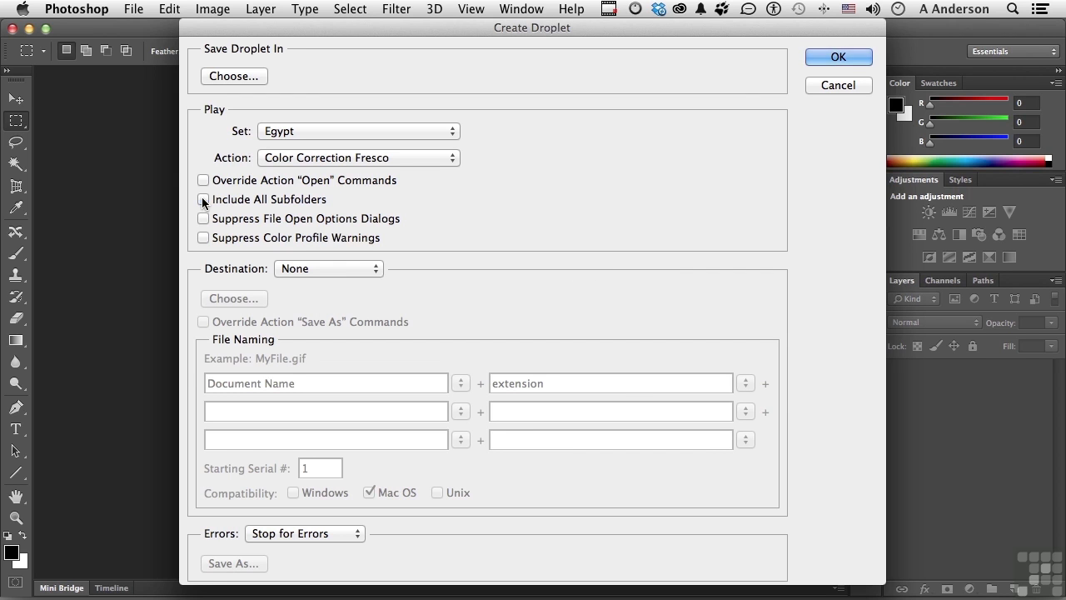
click(203, 219)
click(203, 237)
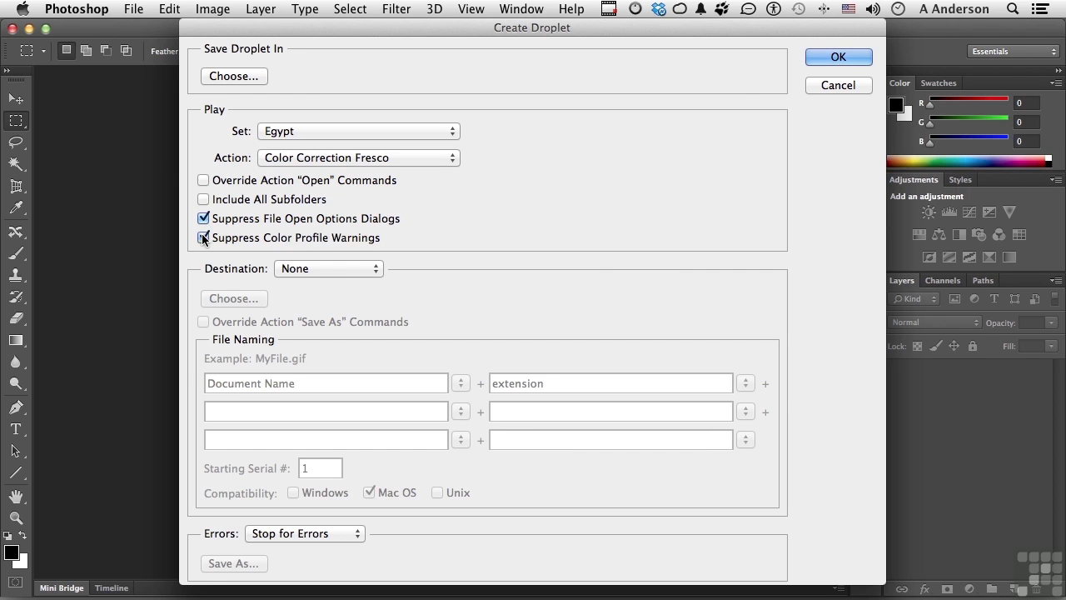
click(317, 270)
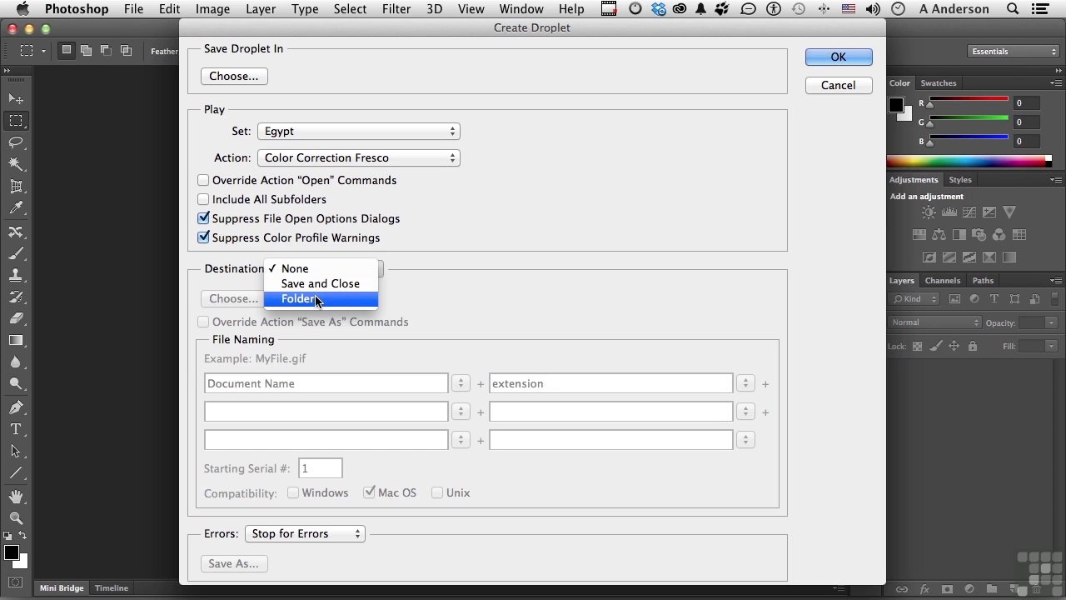
click(315, 298)
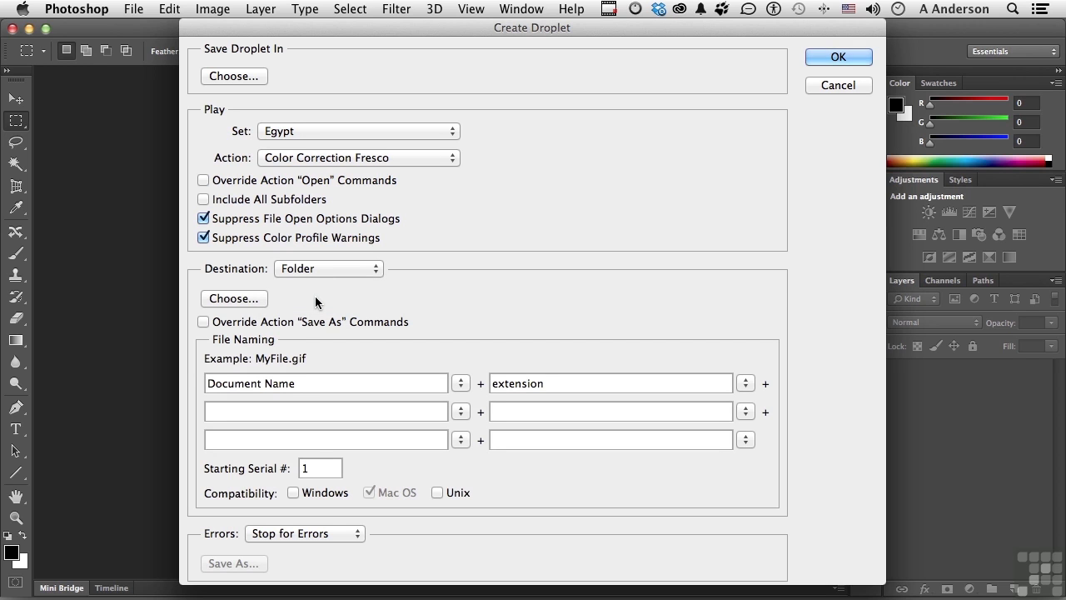
Choose Desktop > Action Holding as the output folder and make file names Windows-compatible.
click(254, 307)
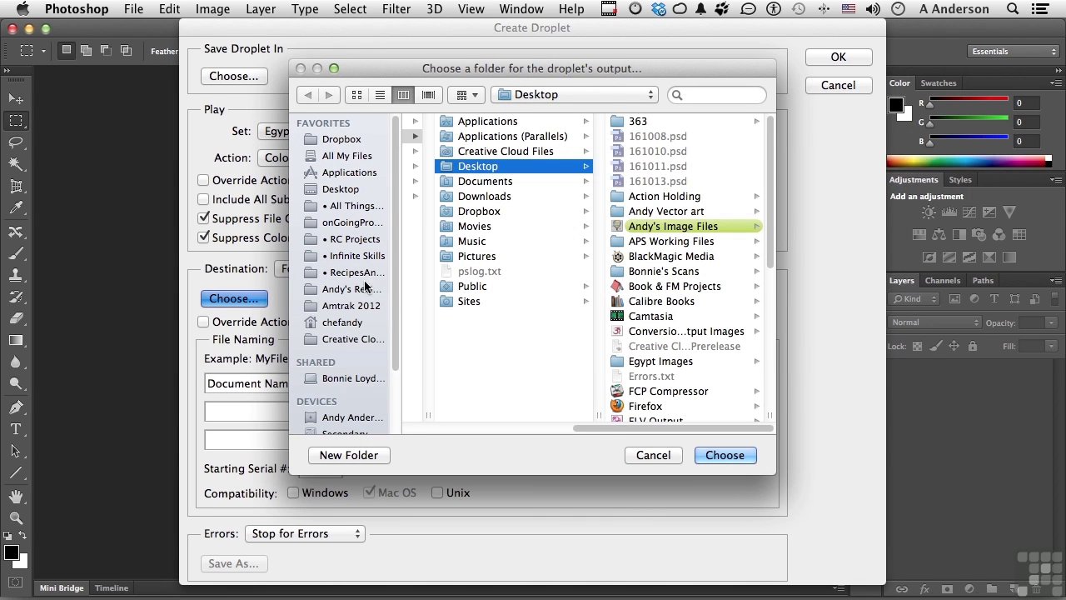
click(629, 201)
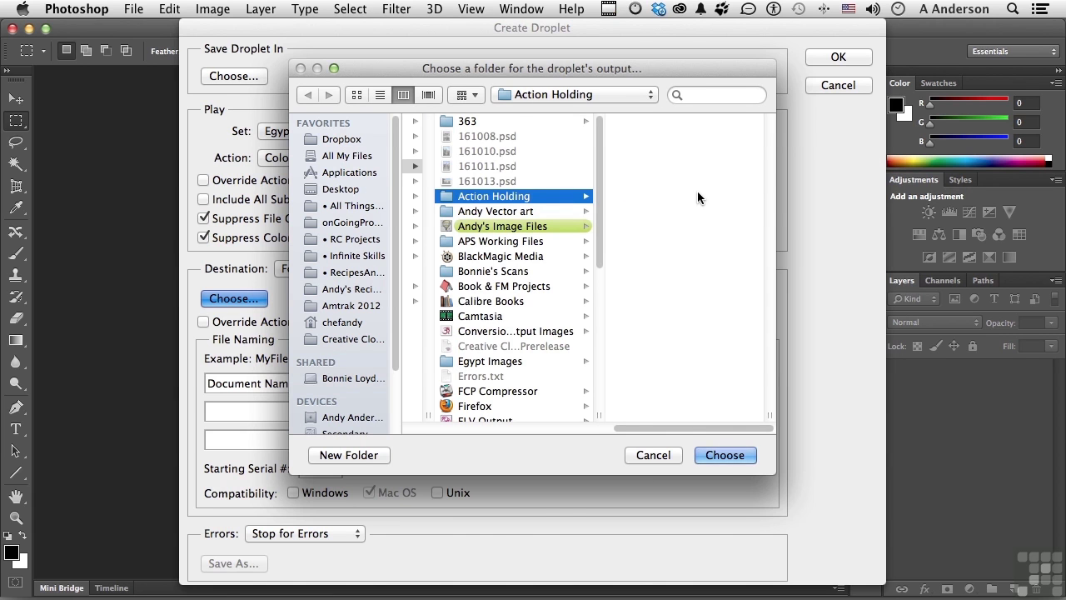
click(725, 455)
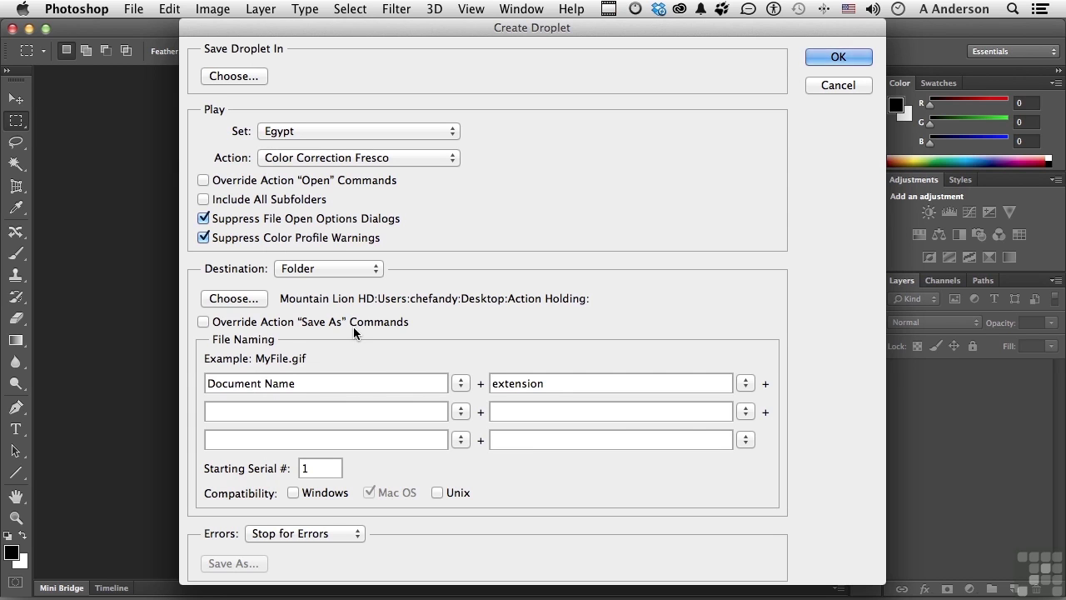
click(297, 489)
Add Unix compatibility and log errors to a file named Errors2 in Action Holding.
click(438, 492)
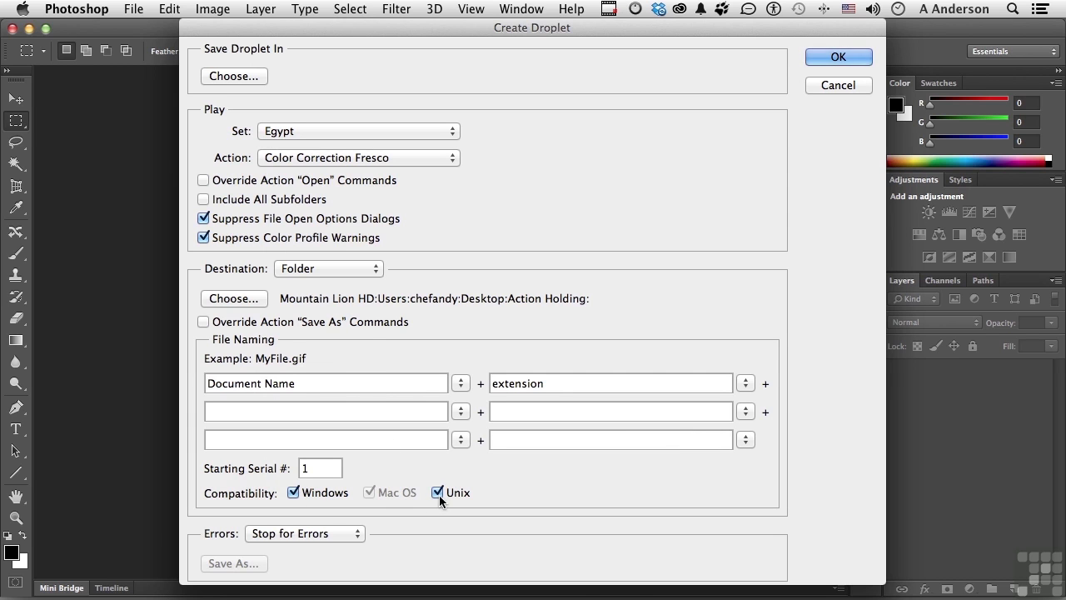
click(341, 530)
click(335, 547)
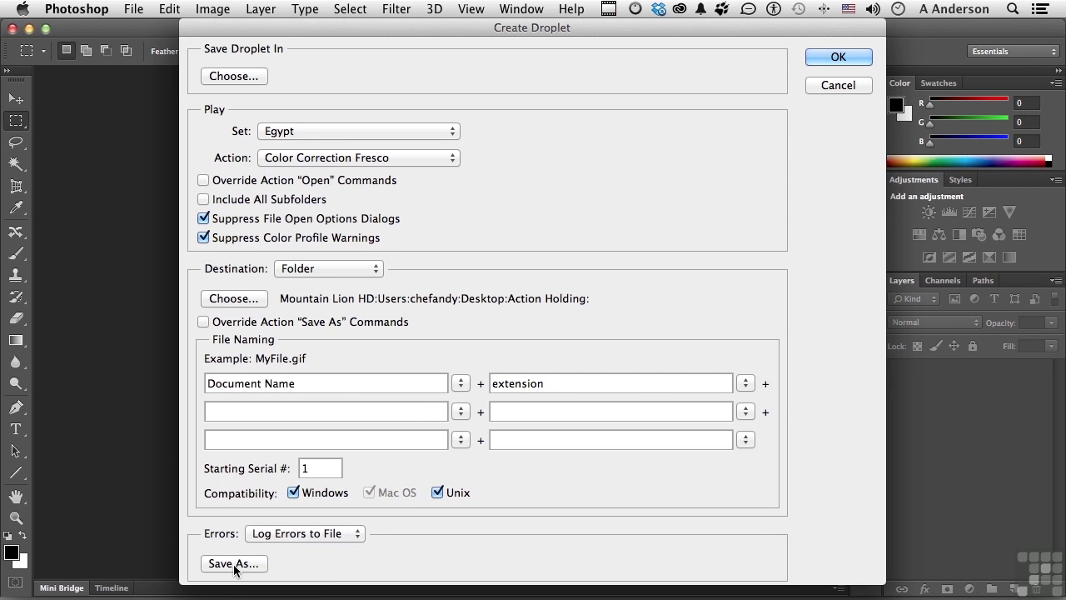
click(232, 564)
text(Errors)
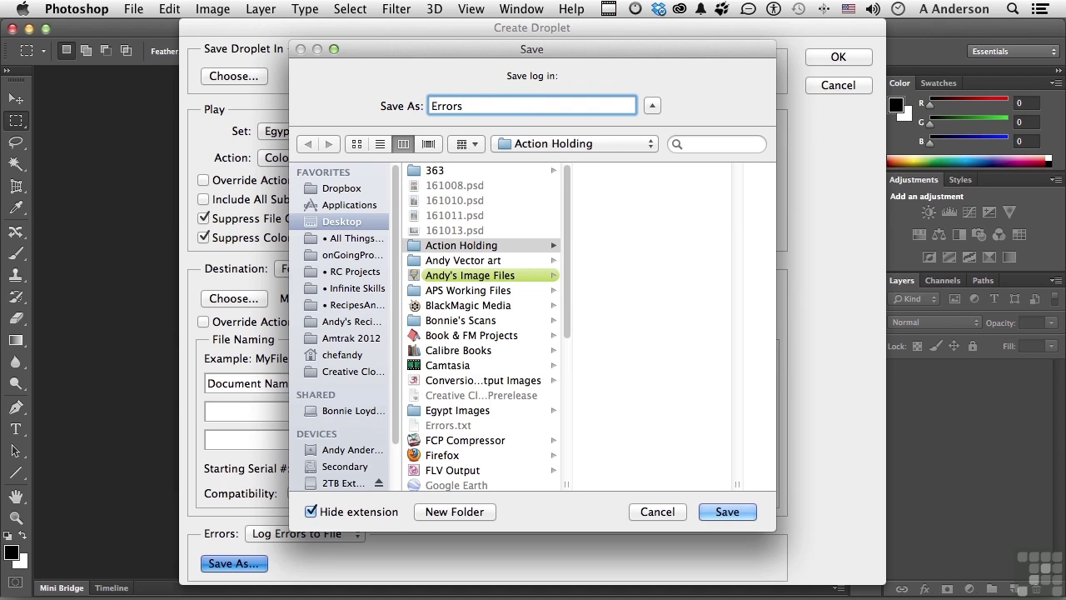
text(2)
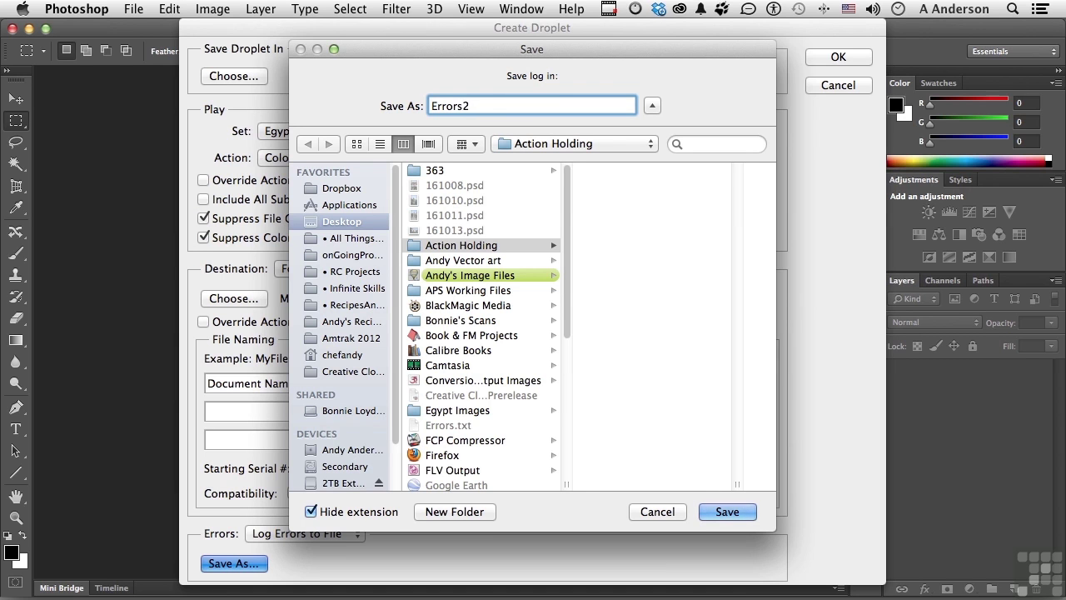
key(Return)
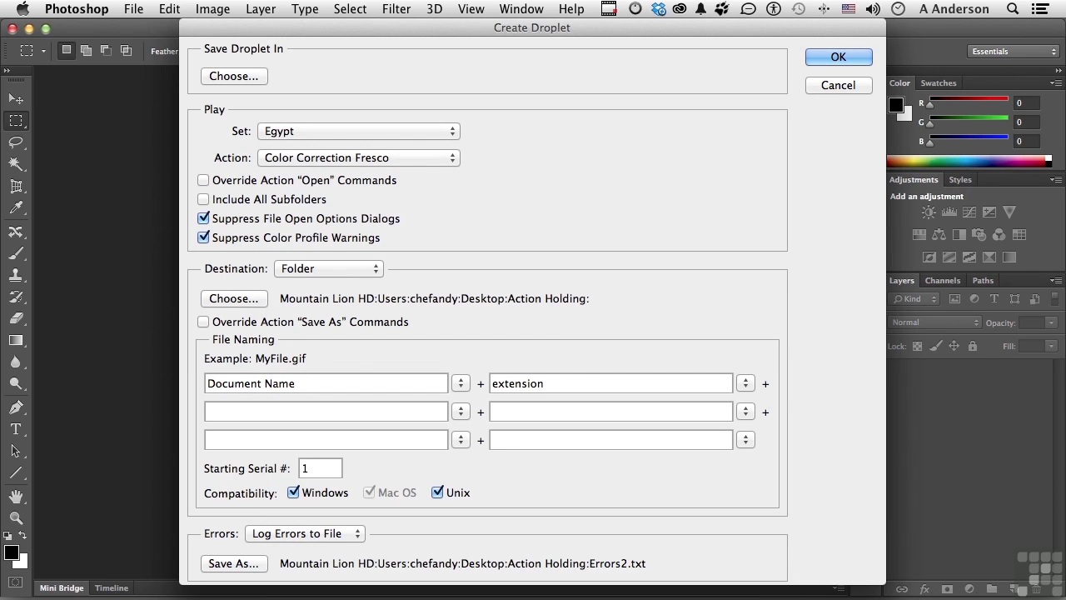
Save the droplet as 'Color Correction Fresco' on the Desktop and confirm the droplet settings.
click(240, 76)
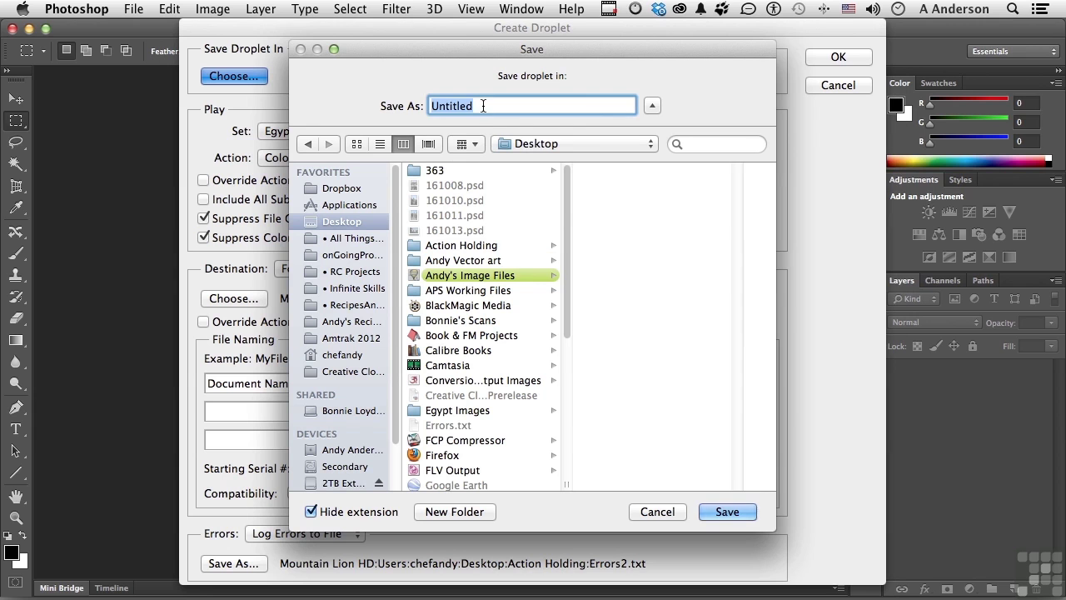
key(BackSpace)
text(Color Correction Fresco)
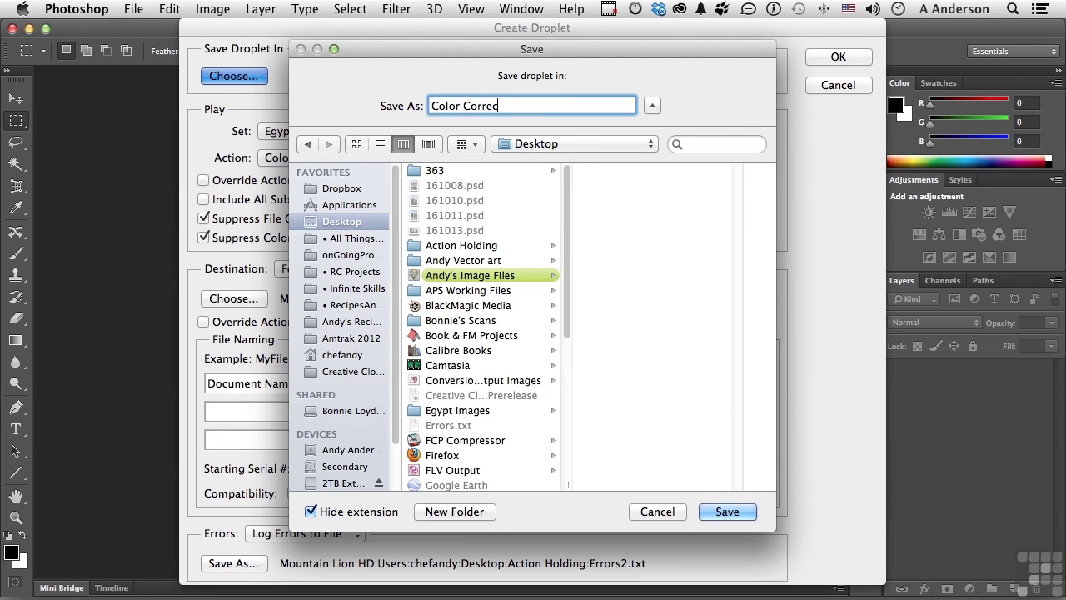
click(718, 510)
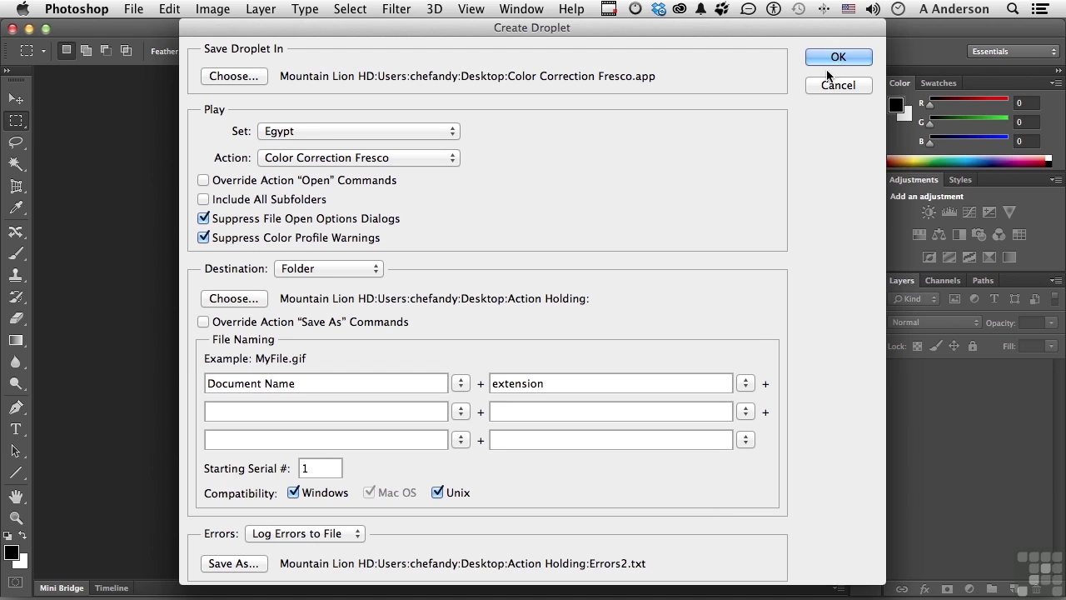
click(835, 57)
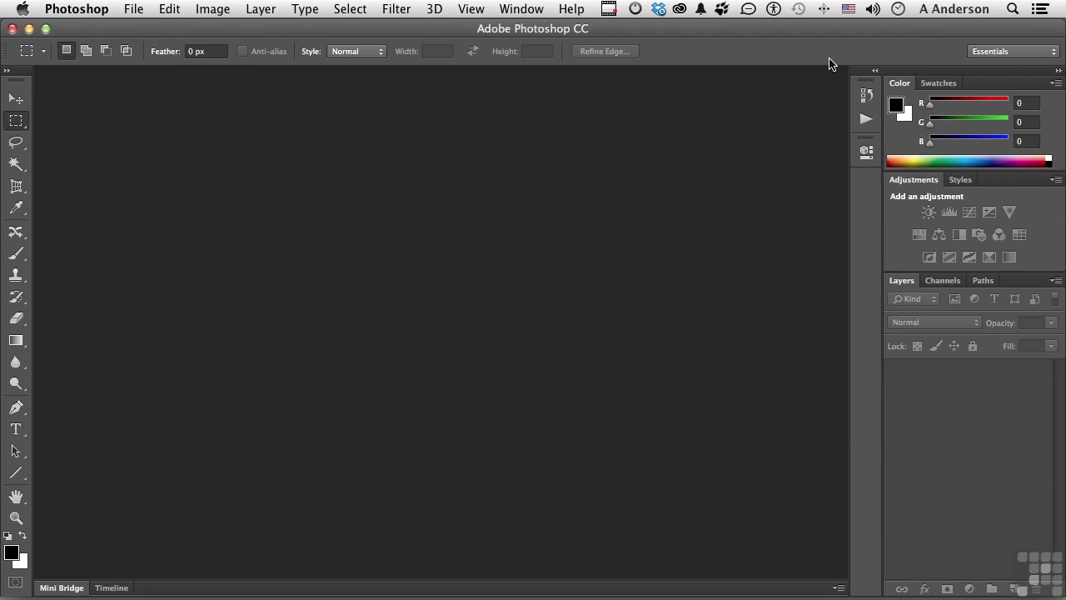
Hide Photoshop and drag the Color Correction Fresco droplet beside the Egypt Images folder.
click(29, 29)
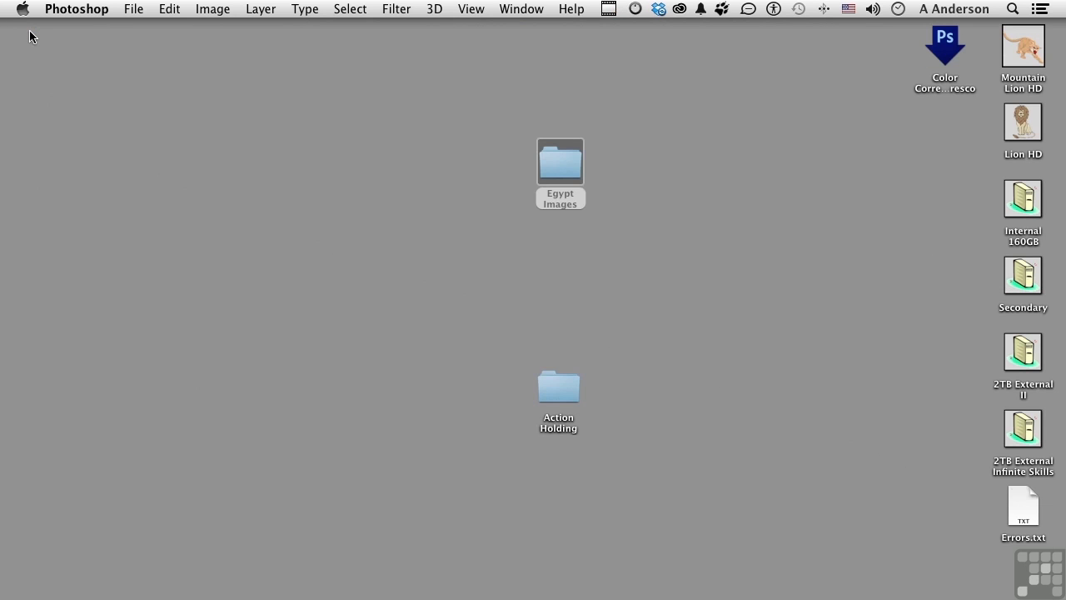
drag(948, 43, 854, 185)
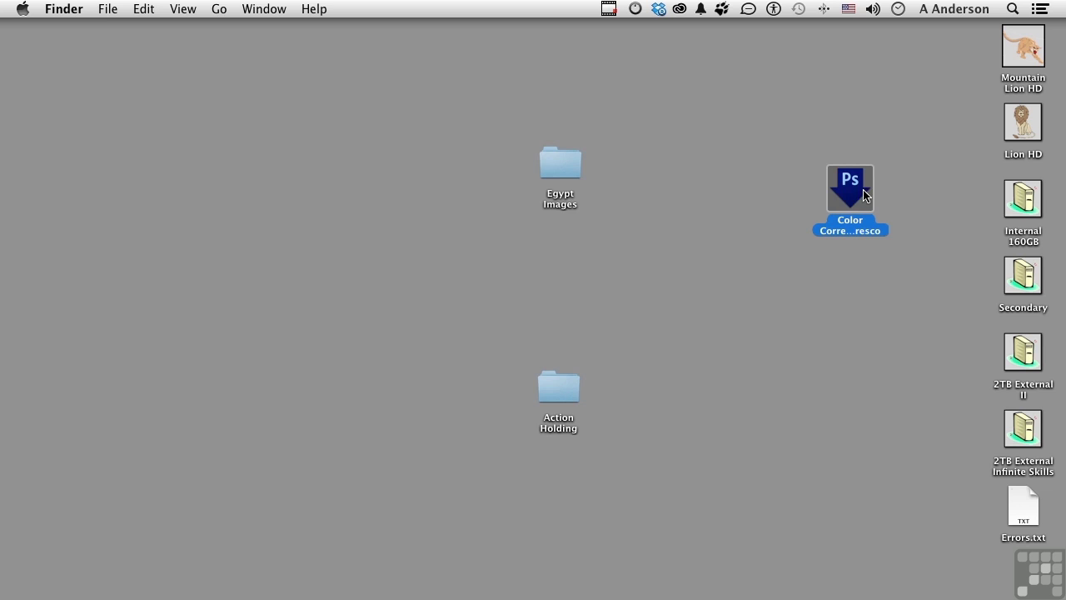
Check the Egypt Images folder, then drop it onto the droplet to process its images.
double_click(566, 162)
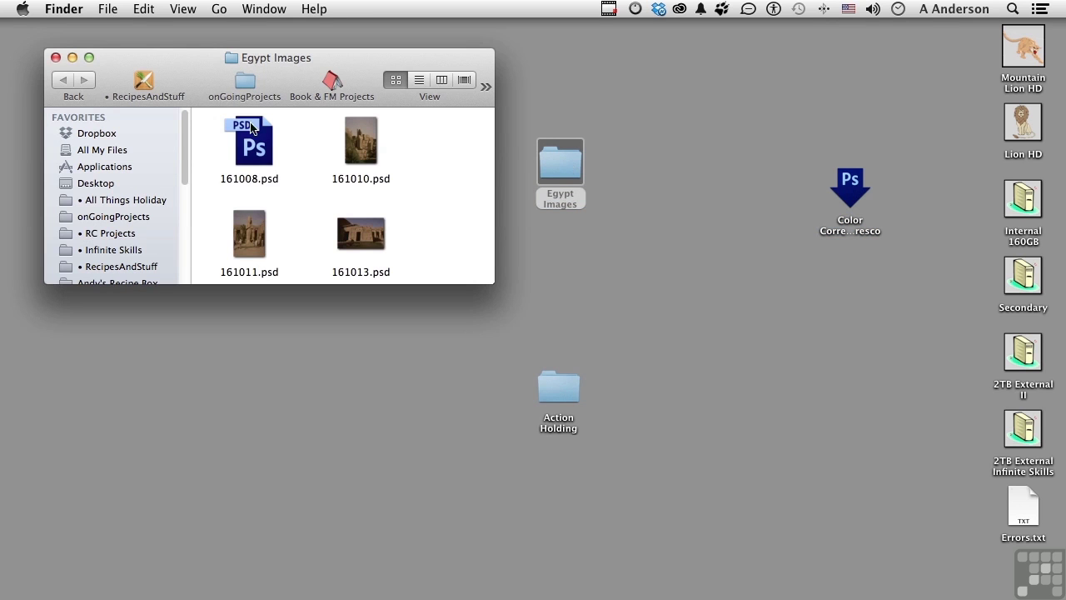
key(super+w)
drag(561, 158, 851, 186)
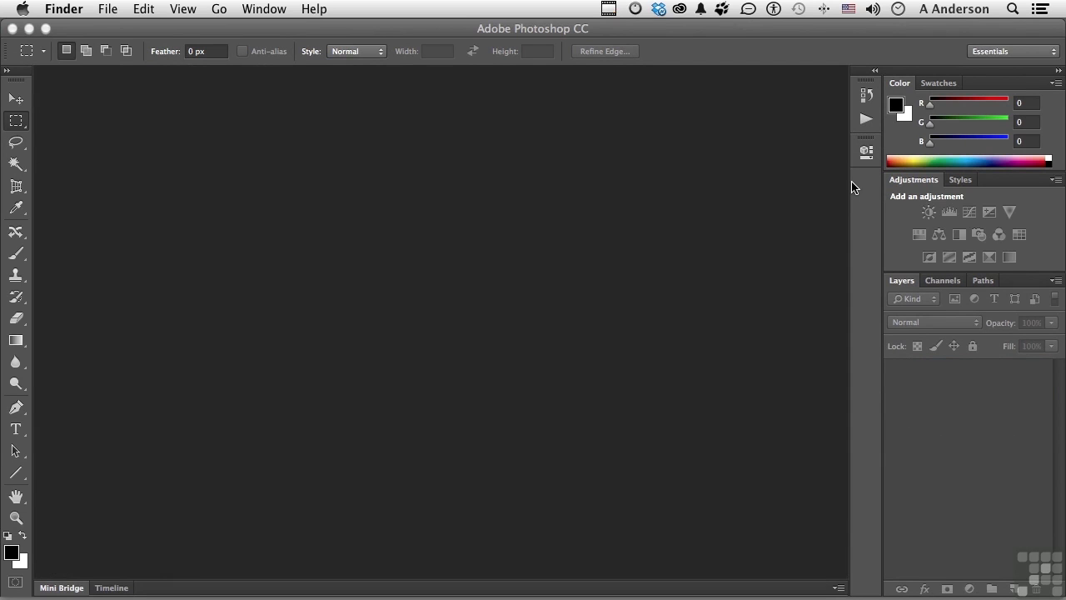
click(298, 124)
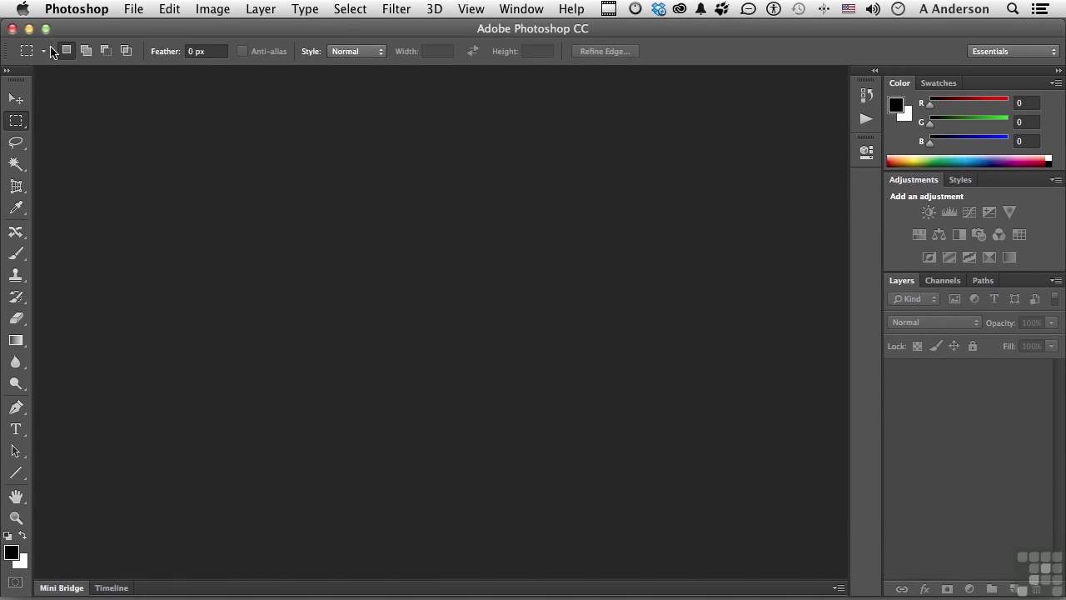
click(29, 29)
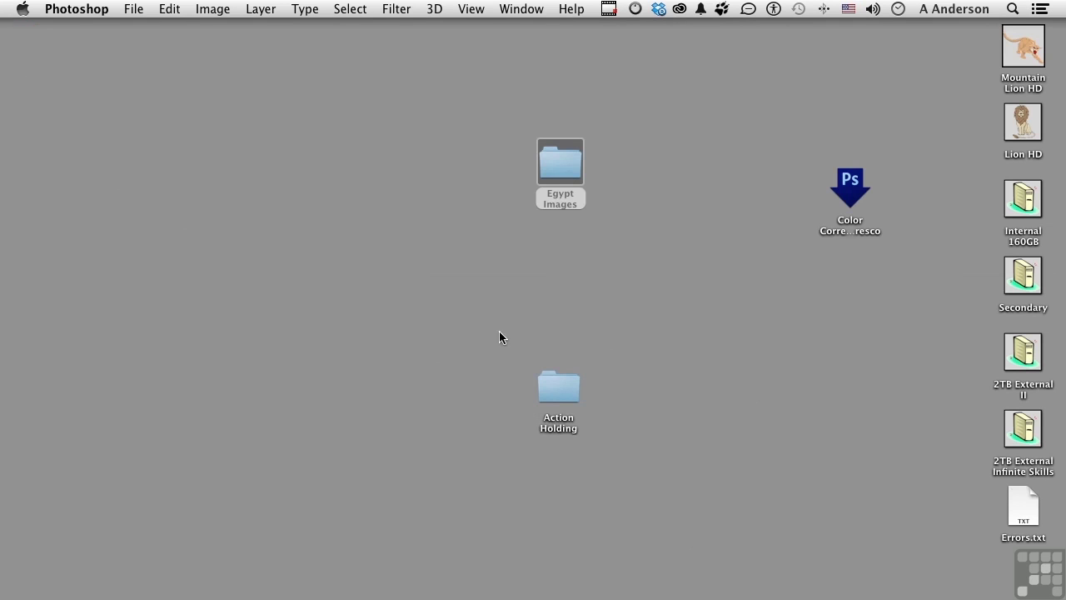
Open Action Holding and read the Errors2.txt log in TextEdit, then close it.
double_click(569, 398)
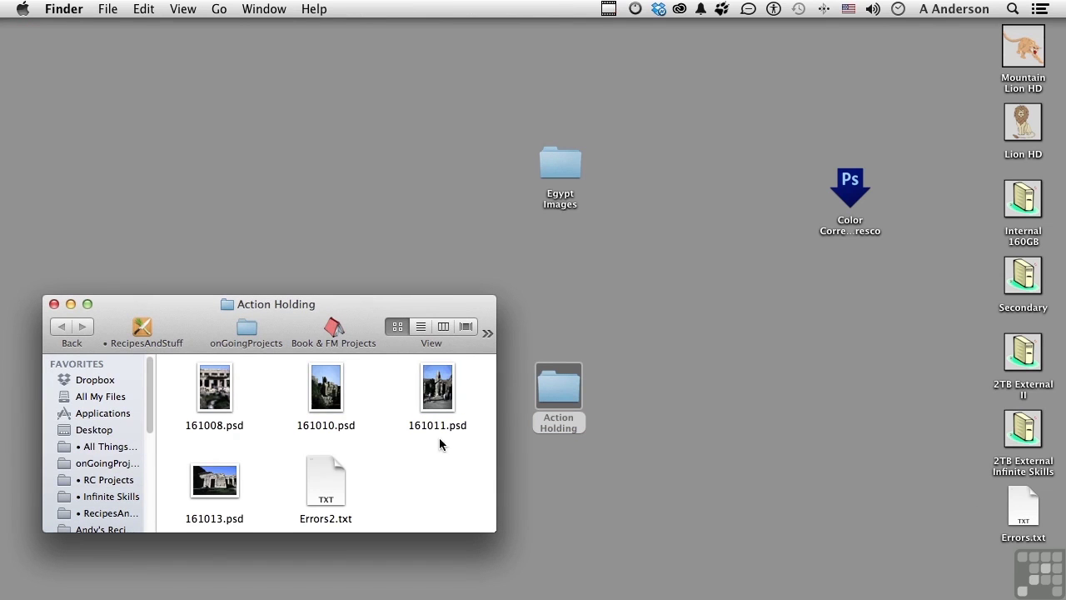
double_click(328, 482)
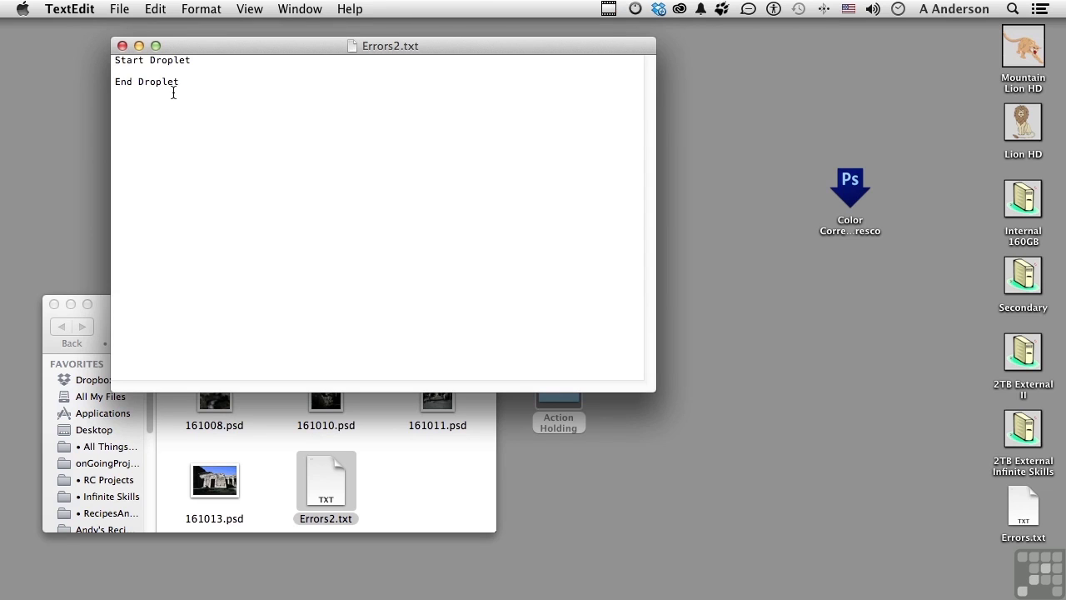
click(122, 46)
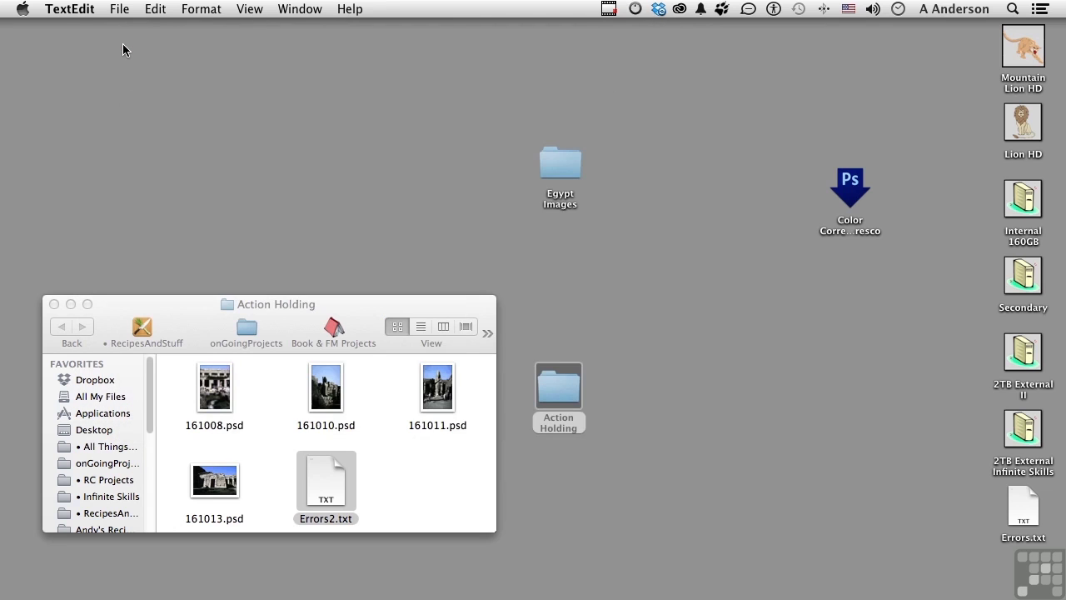